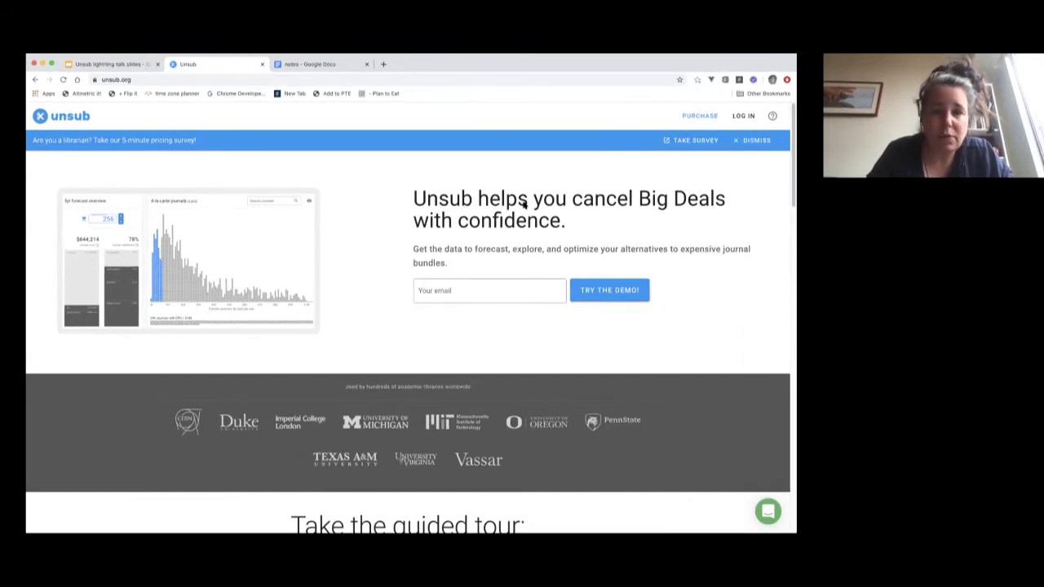
Enter a test e-mail address in 'Your email' and request the Unsub demo.
left_click(145, 80)
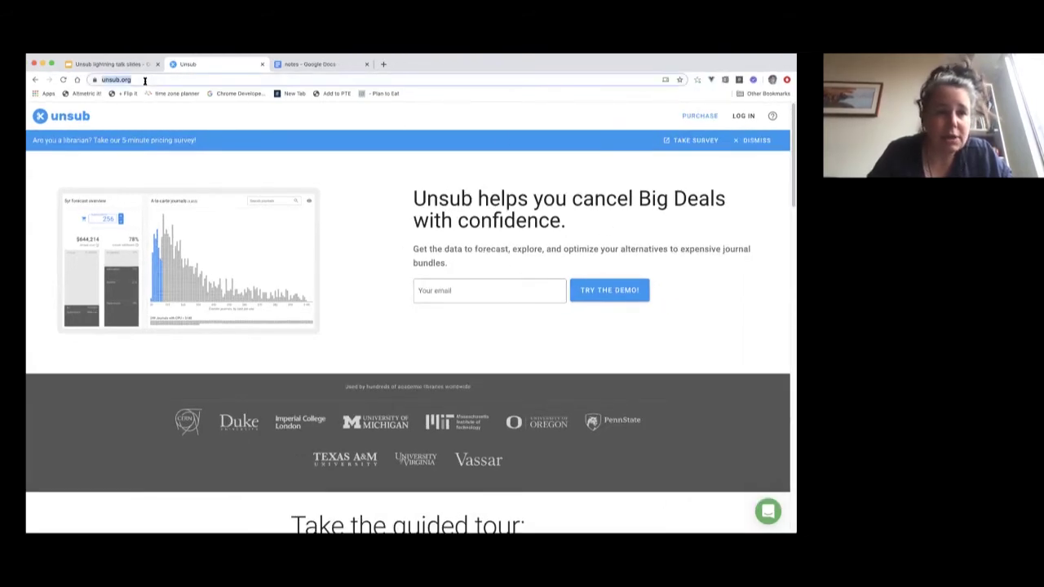
left_click(498, 289)
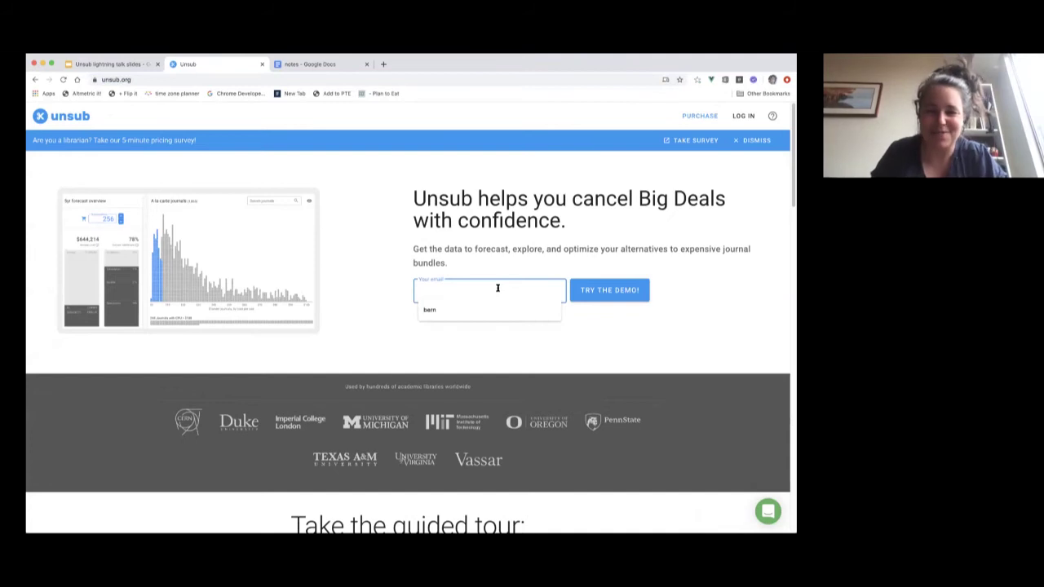
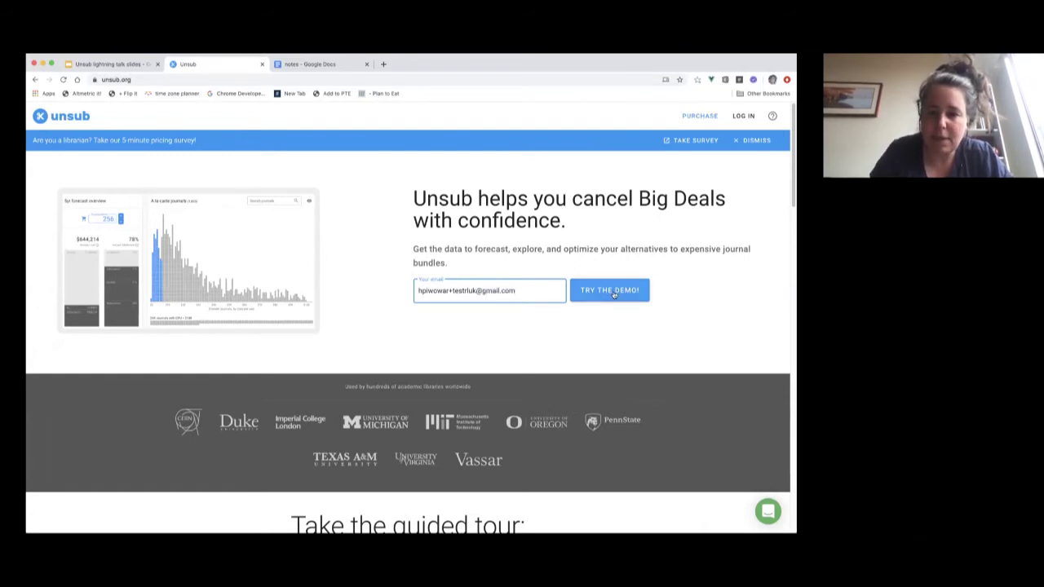
left_click(613, 292)
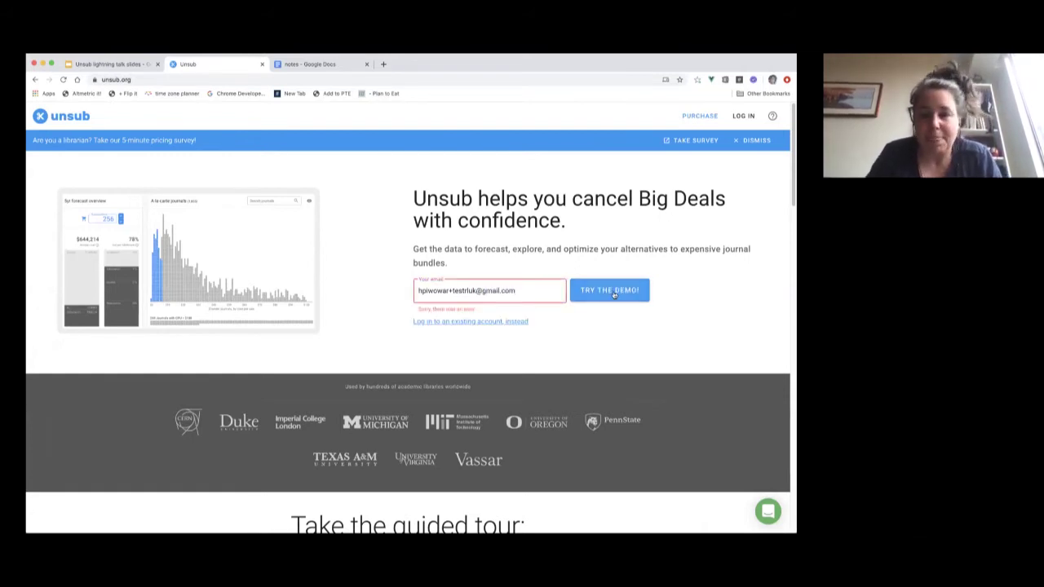
After the error, change the address's tag to a new test value and resubmit the demo request.
double_click(466, 291)
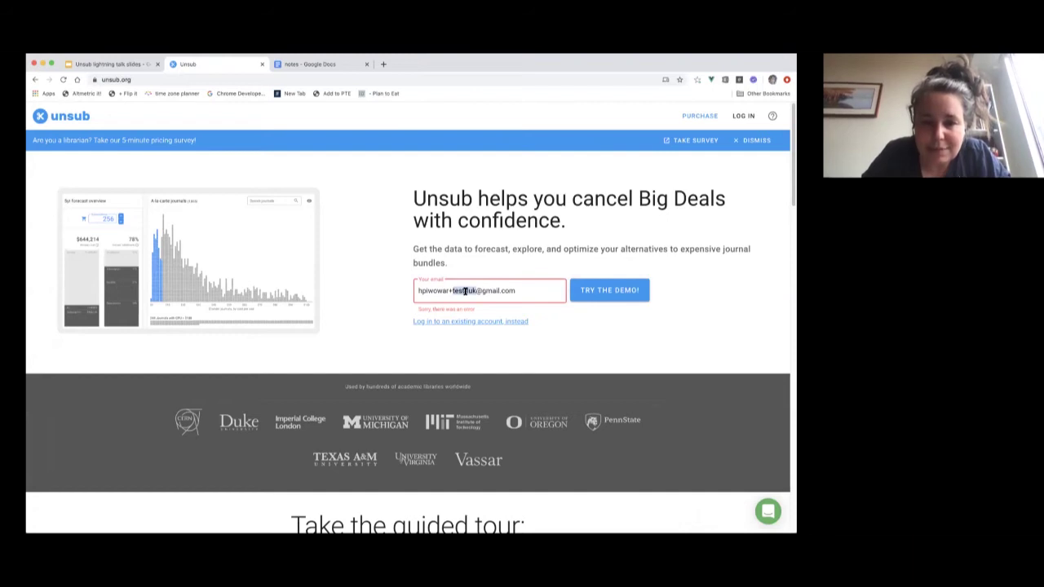
type("test345345")
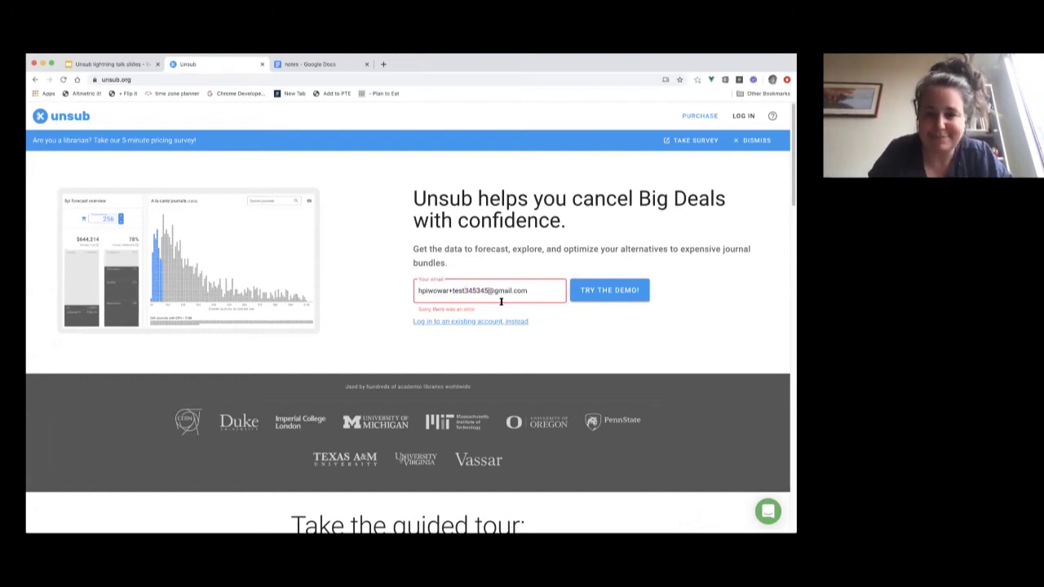
type("56")
left_click(597, 294)
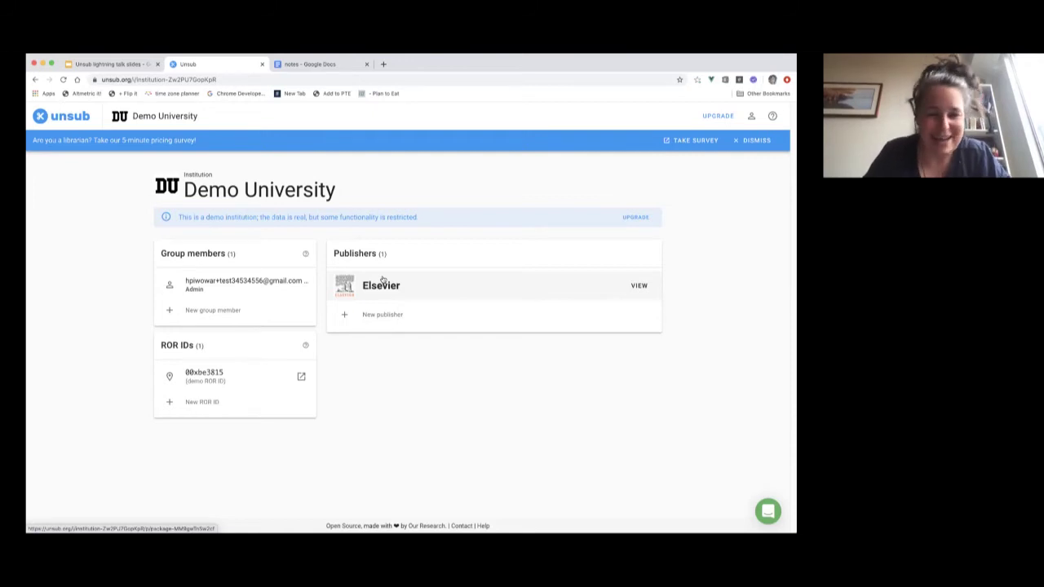
Open the Elsevier package from the Publishers panel.
left_click(382, 281)
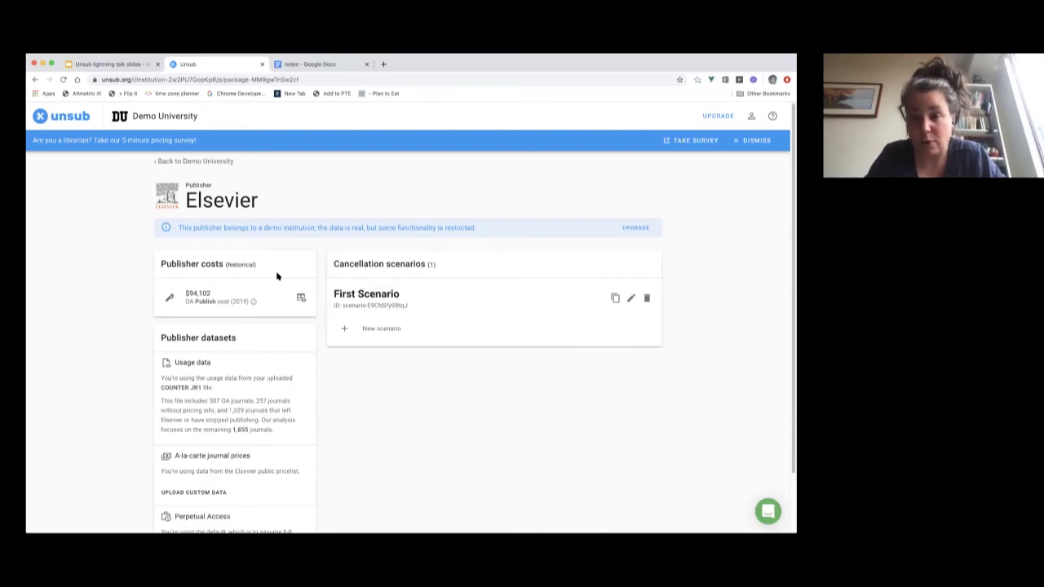
Load Elsevier's First Scenario dashboard and scroll down to the à-la-carte journals chart.
left_click(363, 300)
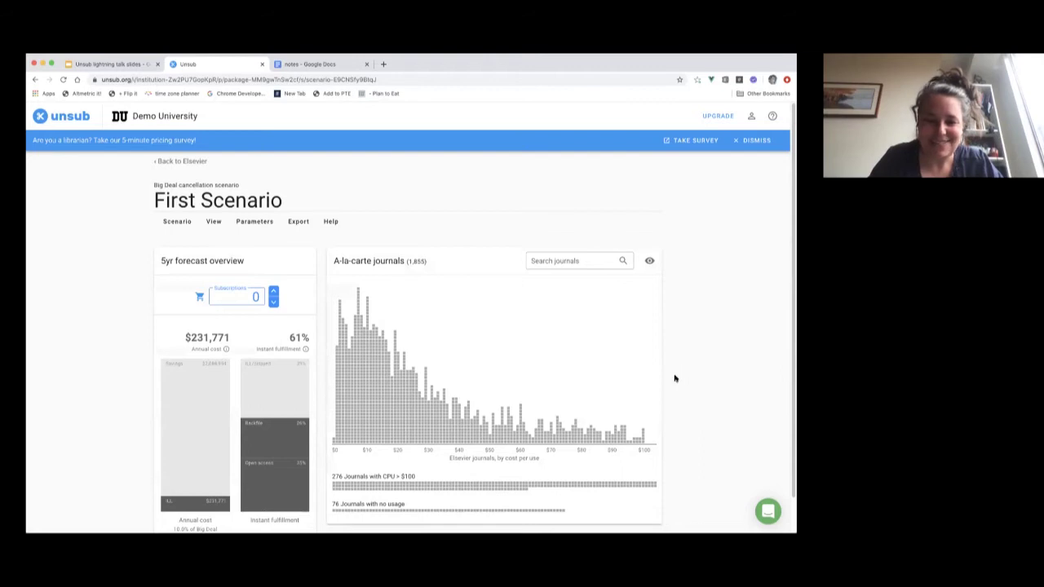
scroll(674, 378, "down", 1)
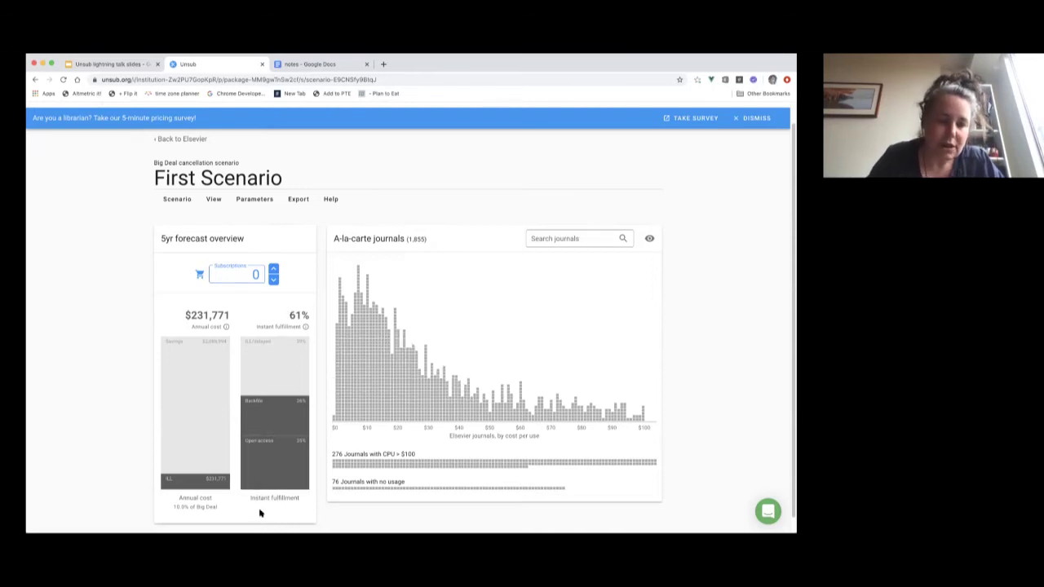
mouse_move(264, 478)
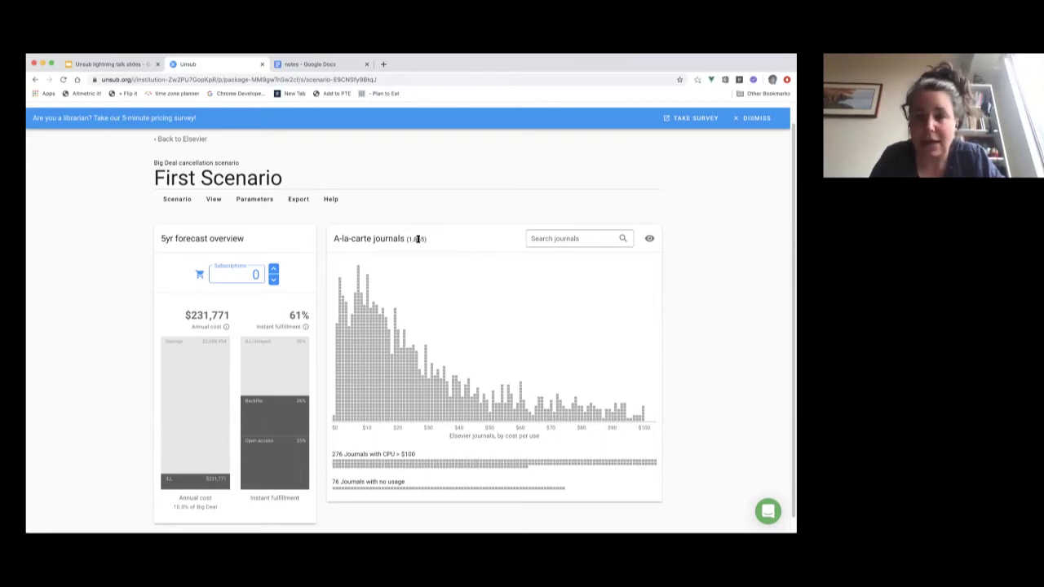
mouse_move(291, 461)
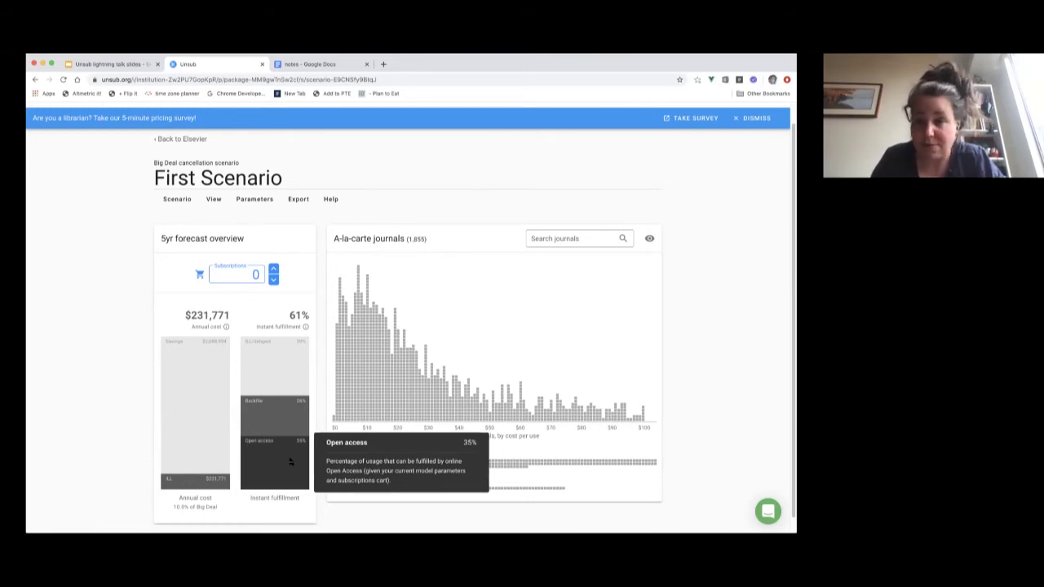
mouse_move(285, 430)
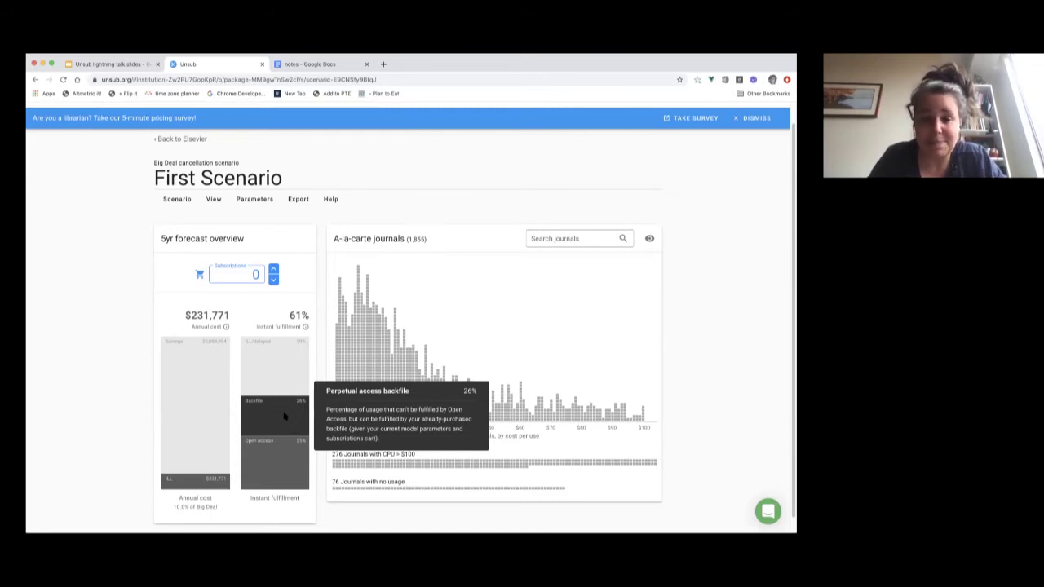
mouse_move(286, 377)
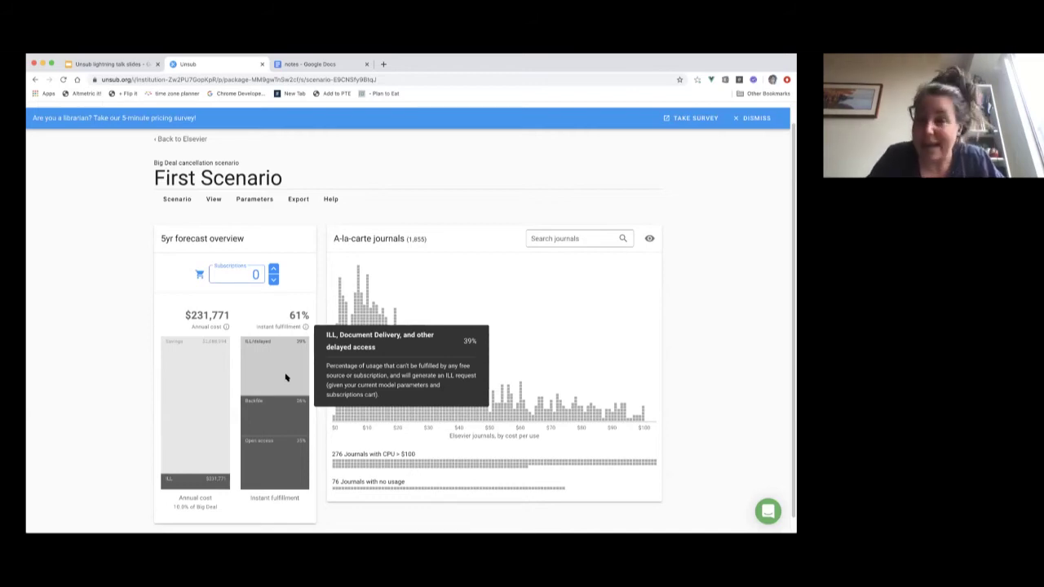
mouse_move(191, 487)
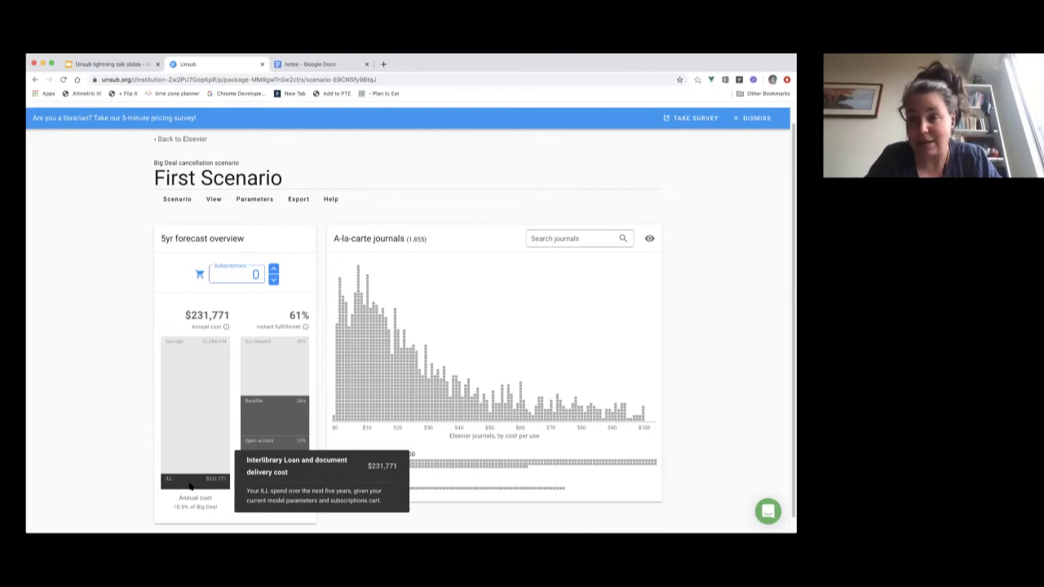
left_click(274, 270)
left_click(274, 269)
Step the Subscriptions count up to 26 and inspect subscribed titles in the histogram's blue column.
left_click(274, 269)
left_click(274, 269)
left_click(274, 269)
left_click(274, 269)
left_click(274, 269)
left_click(274, 269)
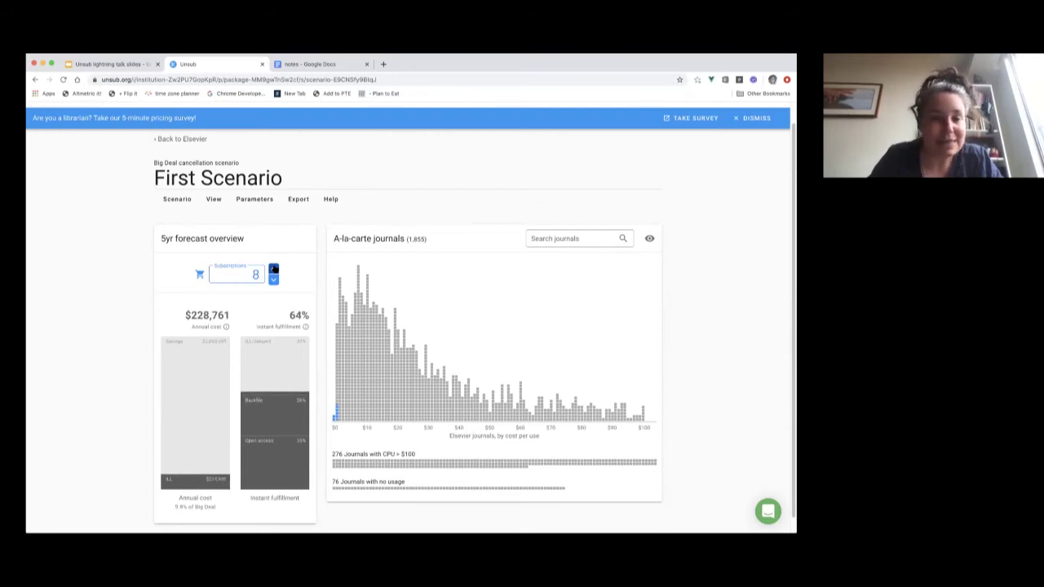
left_click(274, 269)
left_click(274, 269)
left_click(274, 269)
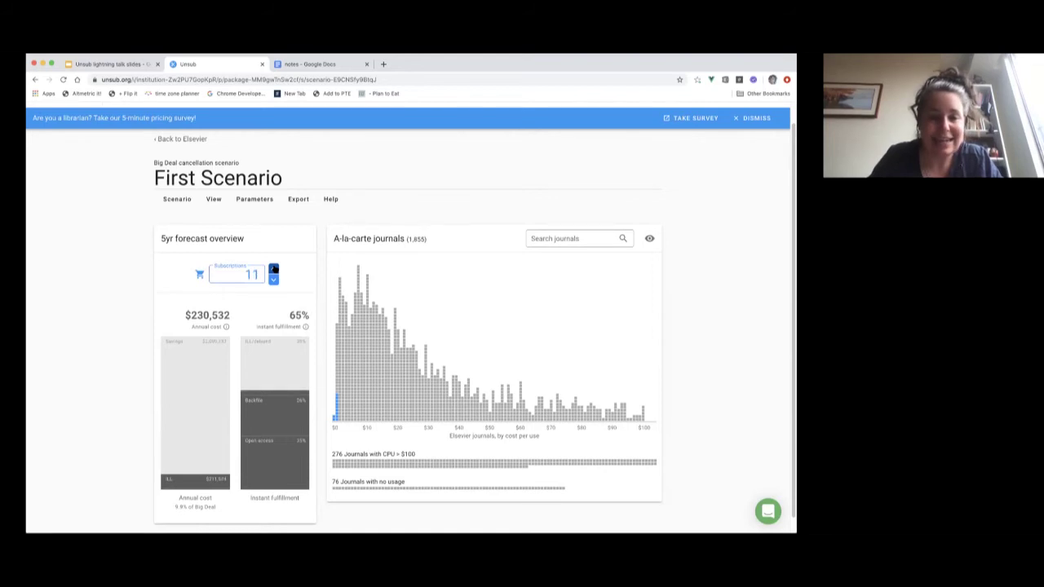
left_click(274, 269)
left_click(274, 269)
left_click(274, 269)
left_click(274, 269)
left_click(274, 270)
left_click(274, 269)
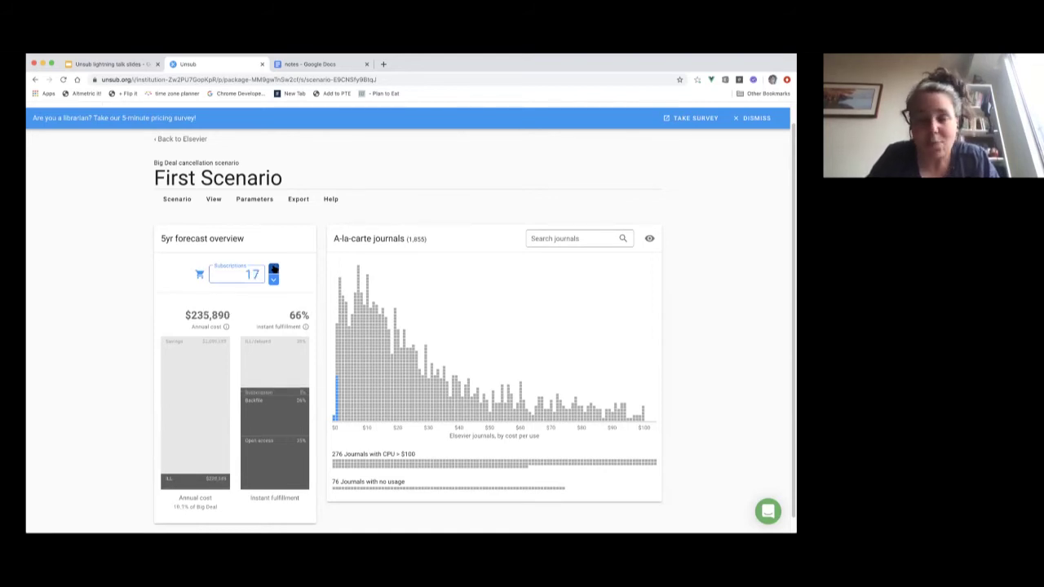
left_click(274, 269)
left_click(274, 270)
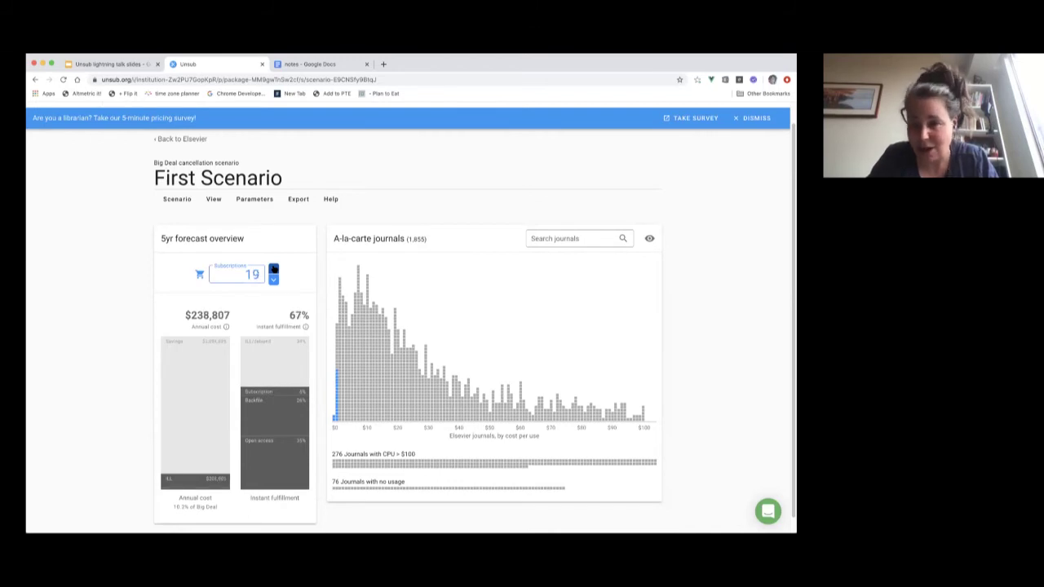
left_click(273, 269)
left_click(274, 269)
left_click(274, 269)
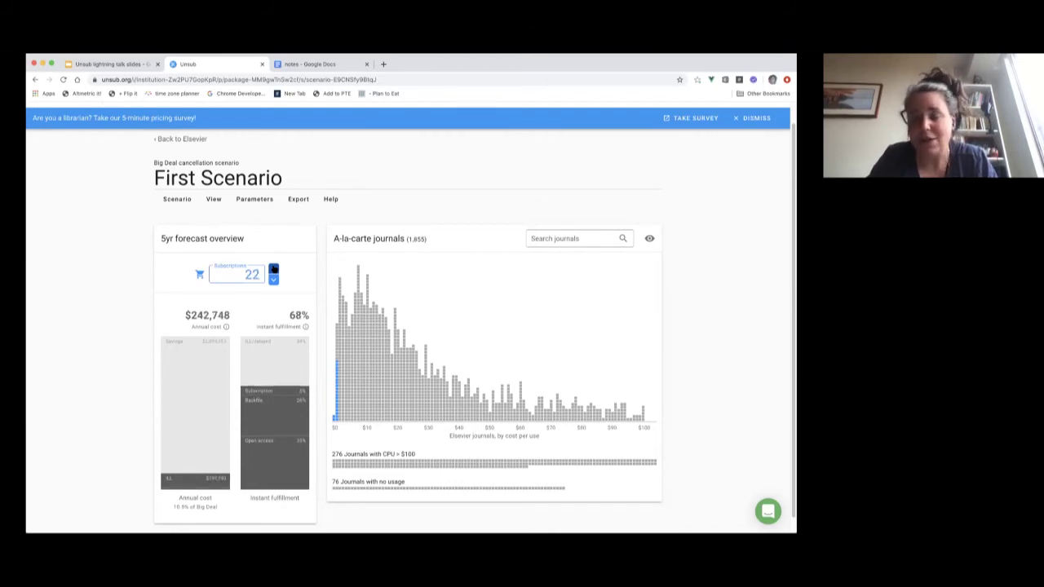
left_click(274, 269)
left_click(274, 270)
left_click(274, 269)
left_click(274, 269)
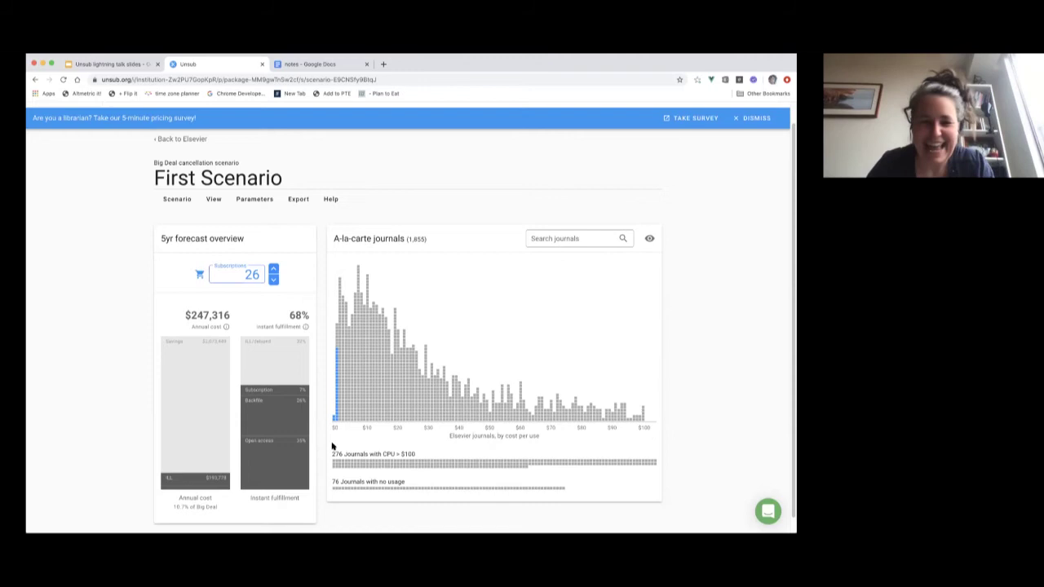
mouse_move(332, 421)
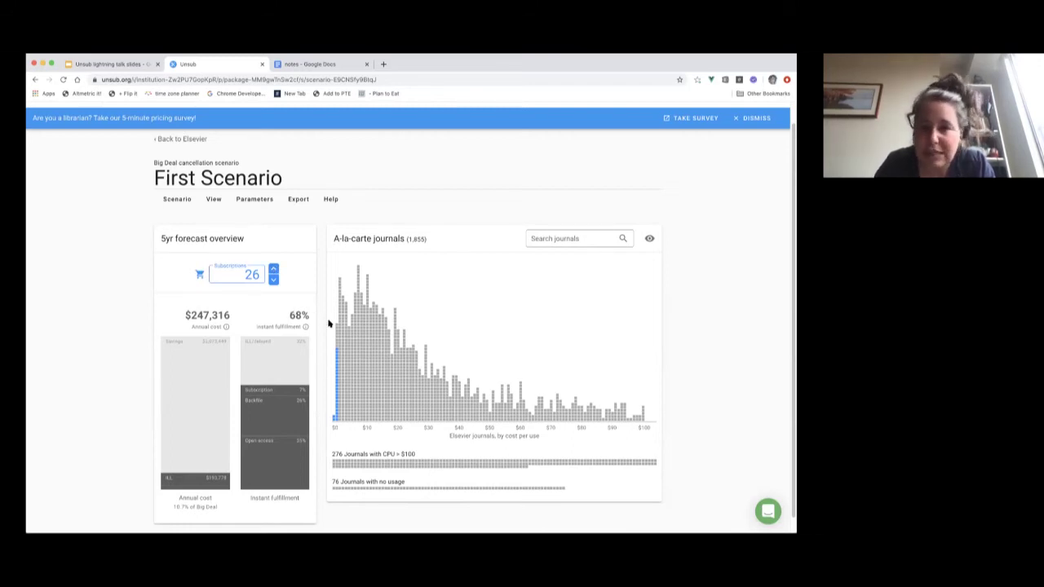
mouse_move(335, 394)
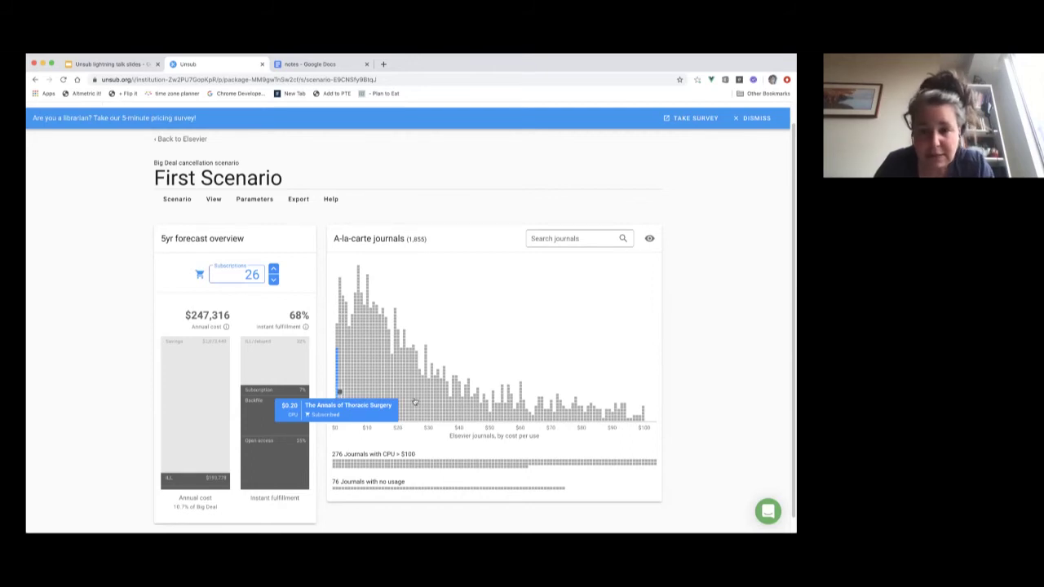
Hold the Subscriptions spinner up to 448, then inspect the fulfillment and cost bars.
left_click(273, 269)
left_click(273, 269)
left_click(273, 269)
left_click(273, 269)
left_click(273, 269)
left_click_drag(274, 269, 273, 269)
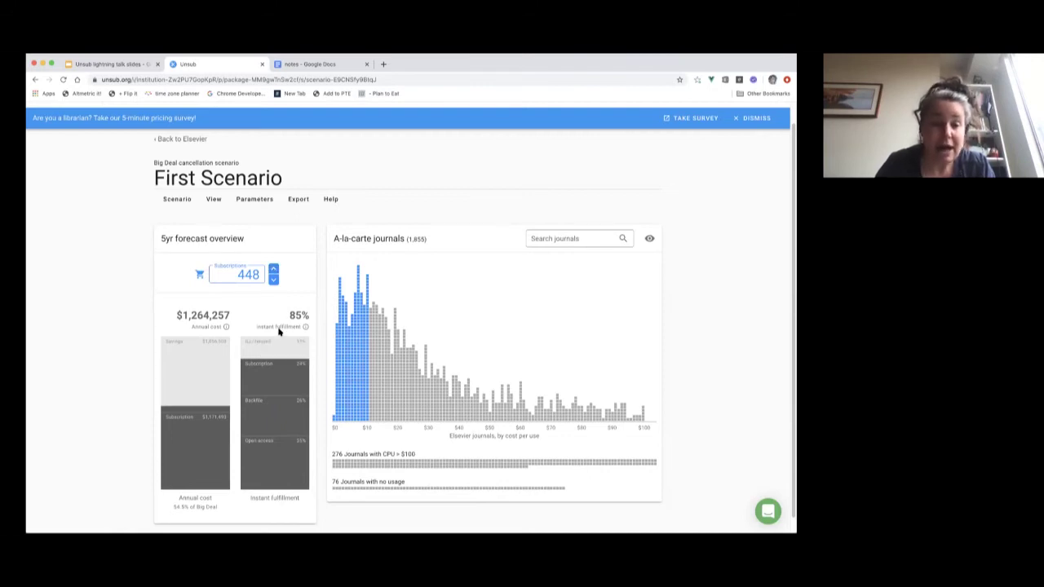
mouse_move(285, 345)
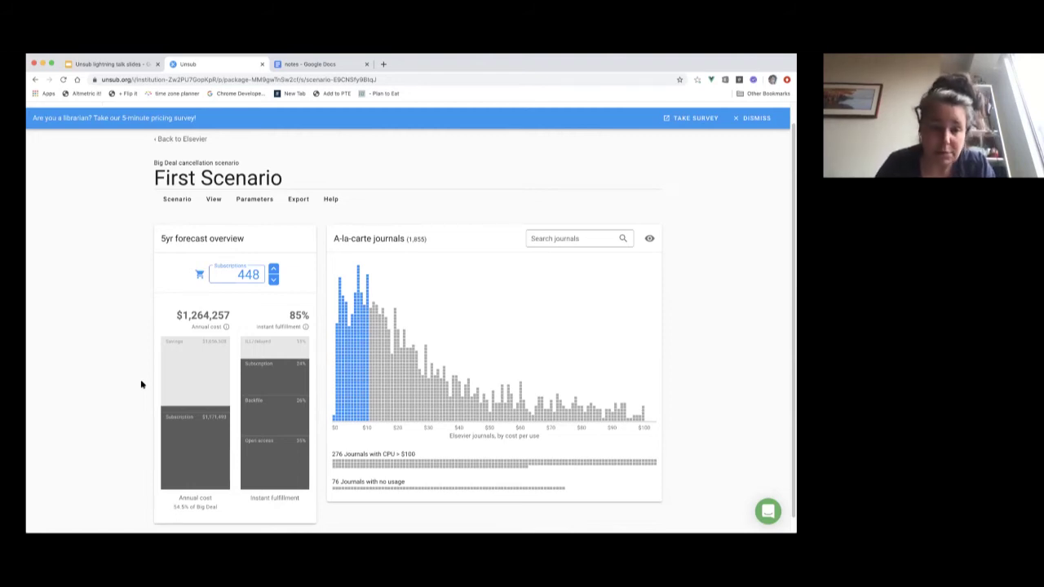
mouse_move(167, 404)
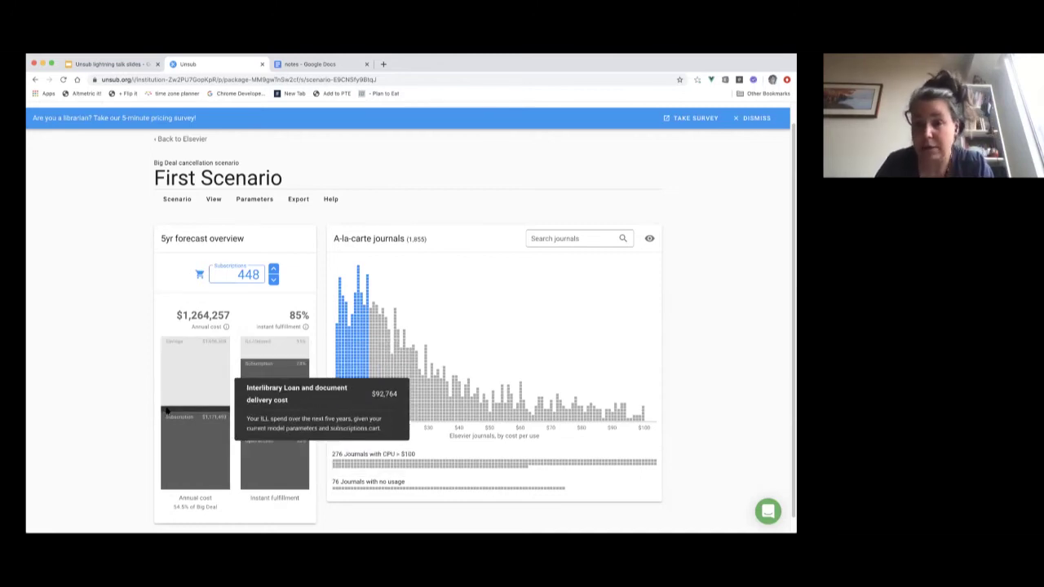
Change 'ILL frequency, as percent of delayed access' from 5 to 10 and save.
left_click(250, 200)
mouse_move(253, 241)
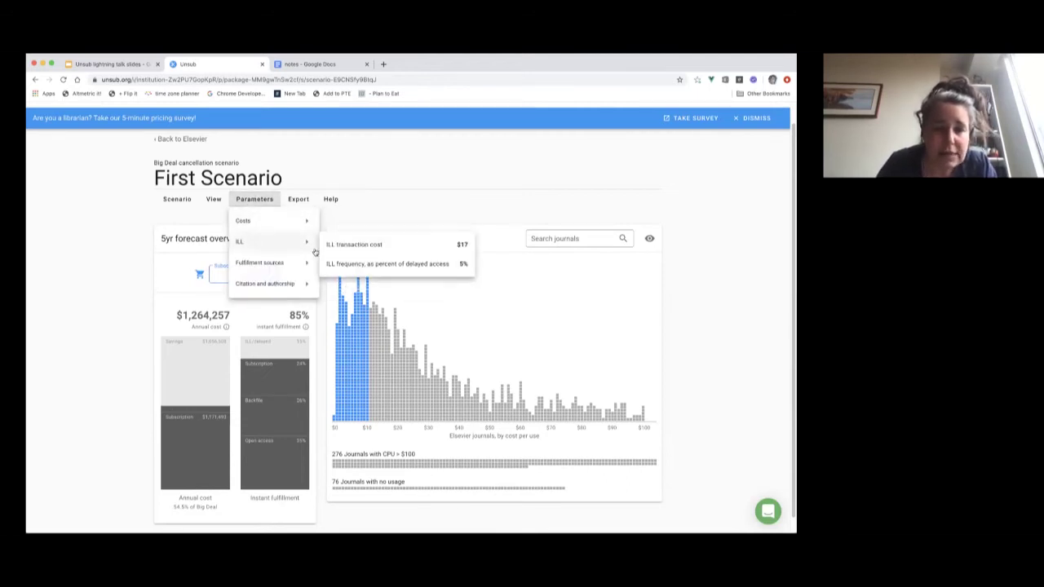
left_click(359, 263)
key("BackSpace")
type("1")
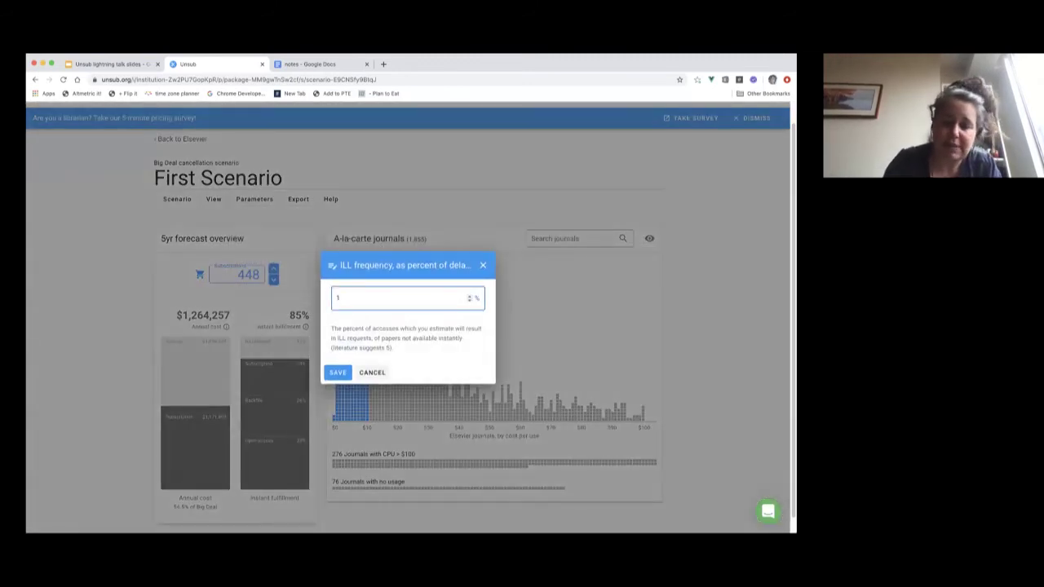
type("0")
left_click(337, 374)
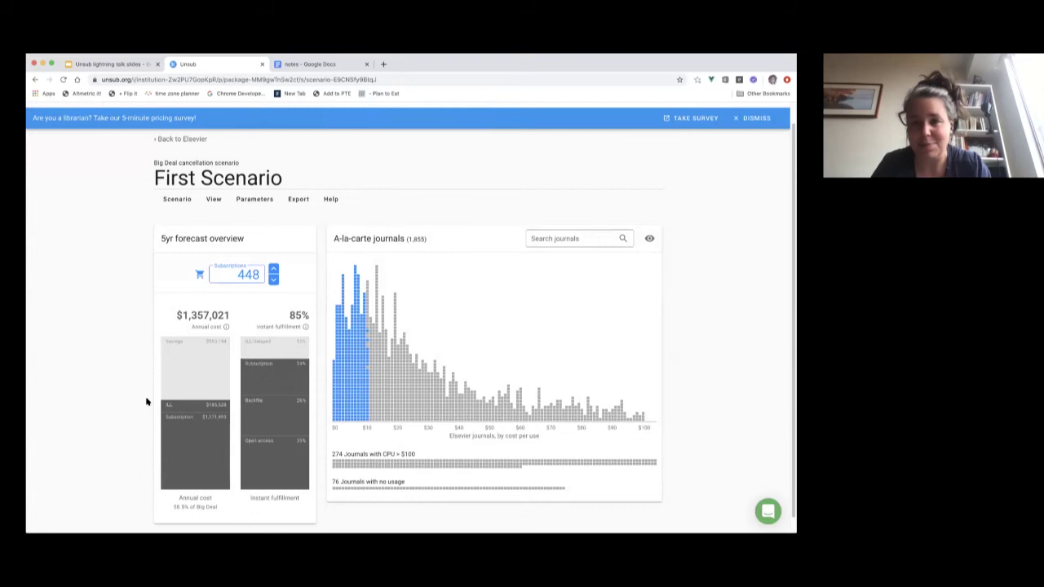
In Parameters, check ILL at 10% frequency and show the Fulfillment sources submenu.
left_click(253, 200)
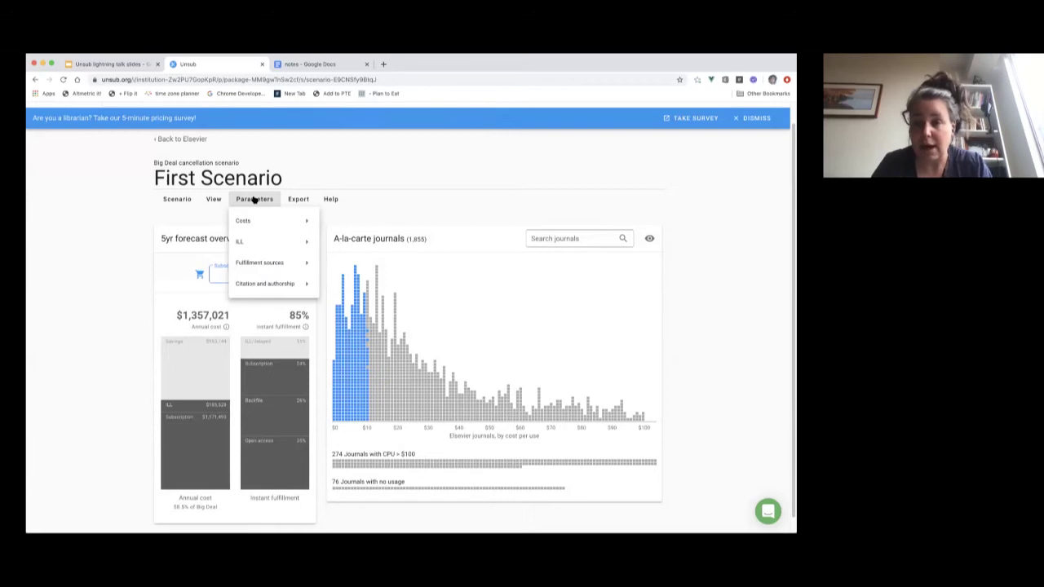
mouse_move(252, 238)
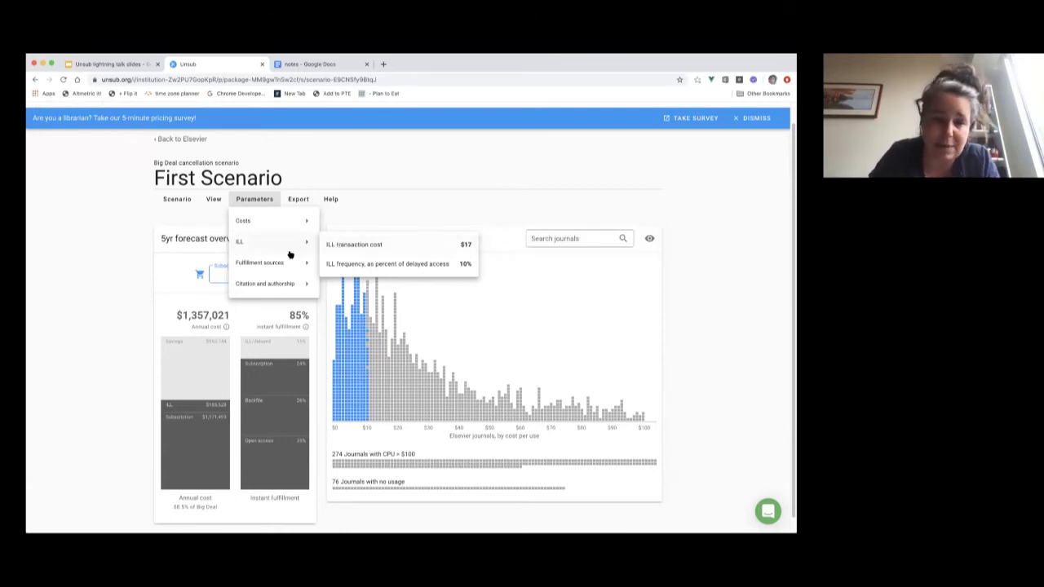
mouse_move(283, 264)
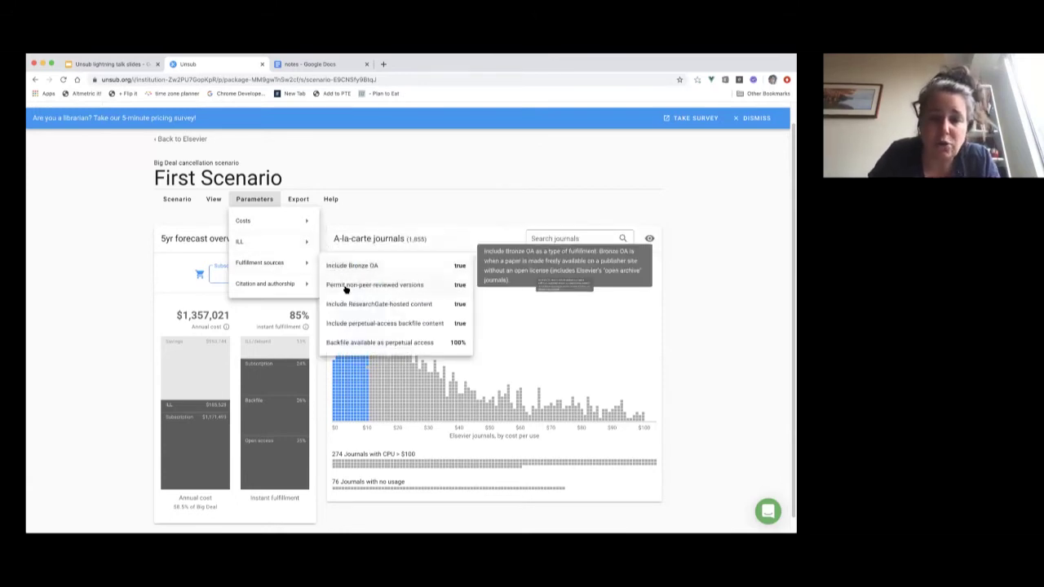